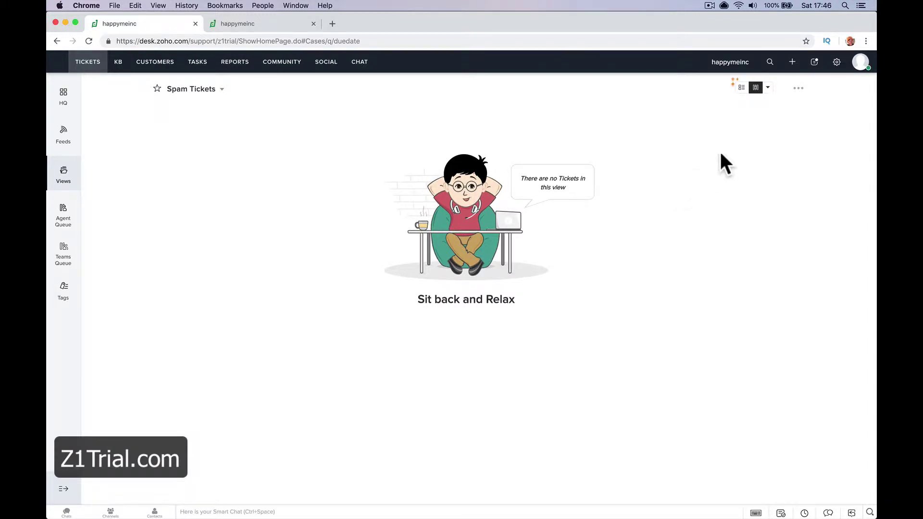
Step: Copy the support email address listed on Setup's Email channel page
{"action": "left_click", "coordinate": [833, 64]}
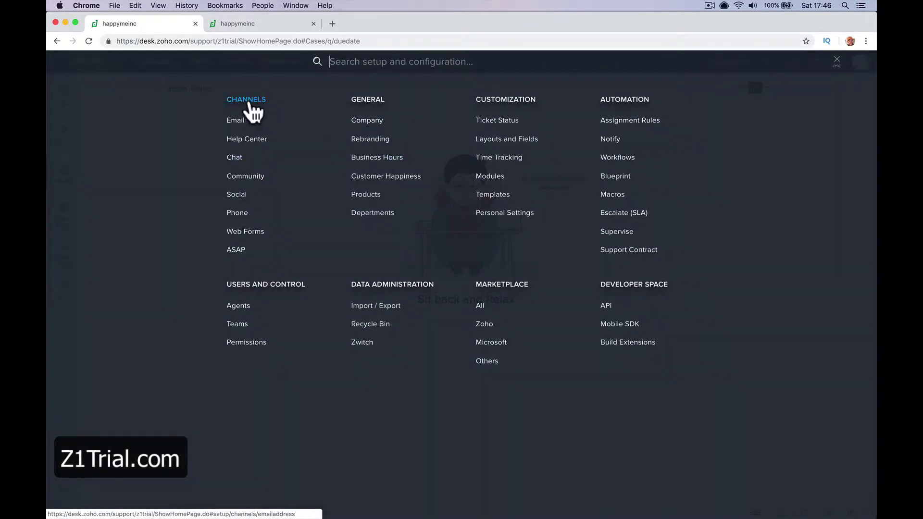
{"action": "left_click", "coordinate": [250, 100]}
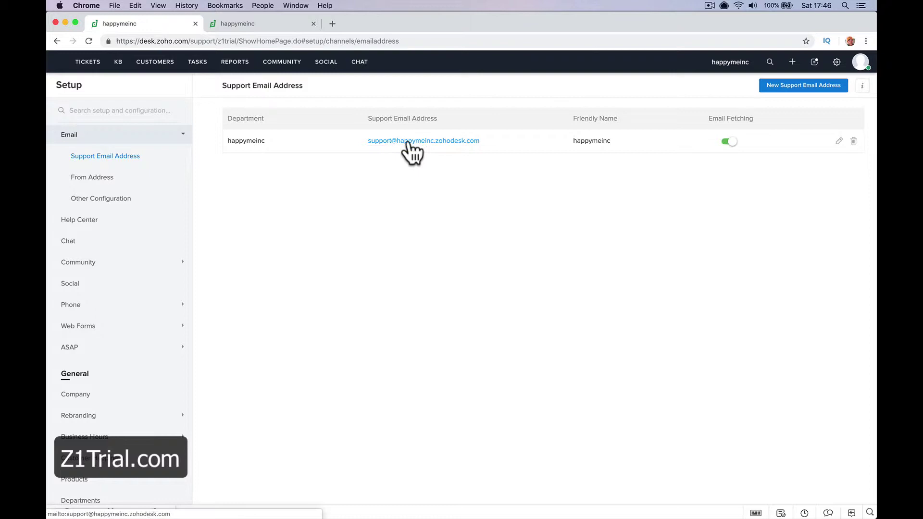
{"action": "right_click", "coordinate": [414, 142]}
{"action": "key", "text": "super+c"}
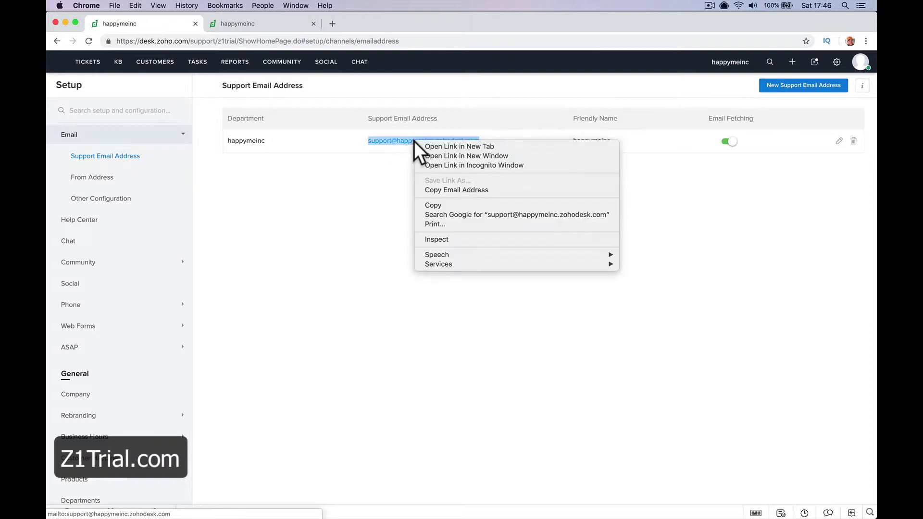
{"action": "left_click", "coordinate": [429, 190]}
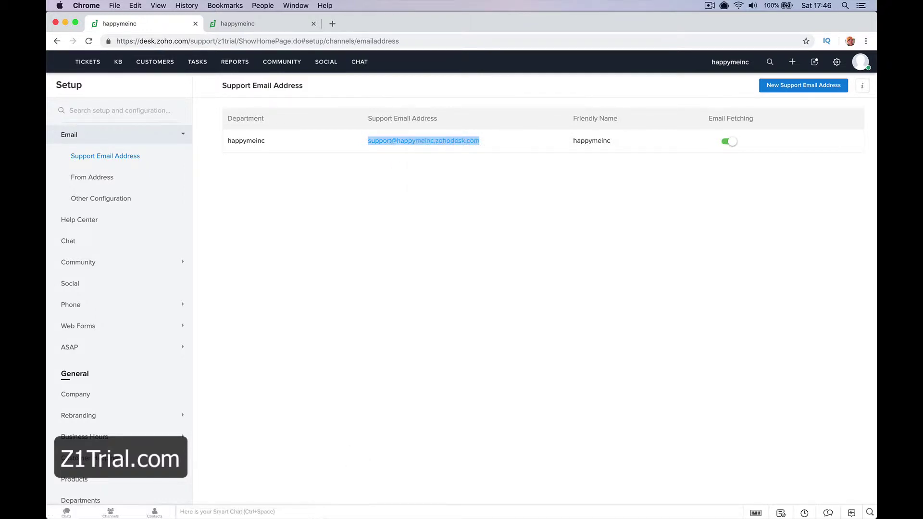
Step: Email the support address with subject 'Help With Zoho Desk' and body 'Hello I need help'
{"action": "left_click", "coordinate": [272, 497]}
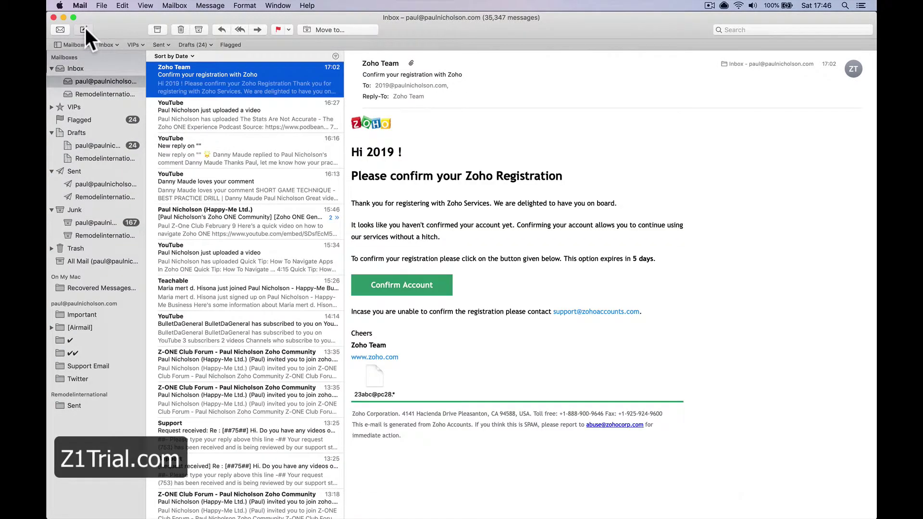
{"action": "left_click", "coordinate": [85, 29]}
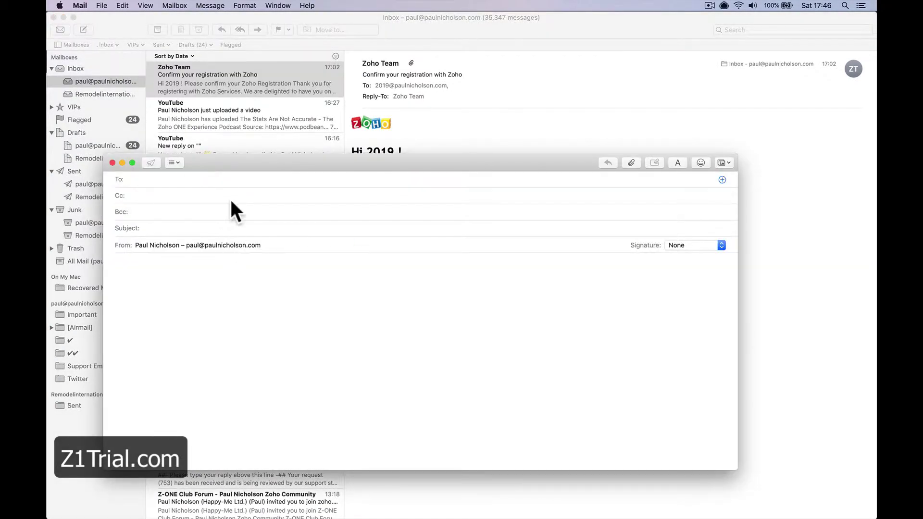
{"action": "key", "text": "super+v"}
{"action": "left_click", "coordinate": [234, 227]}
{"action": "type", "text": "H"}
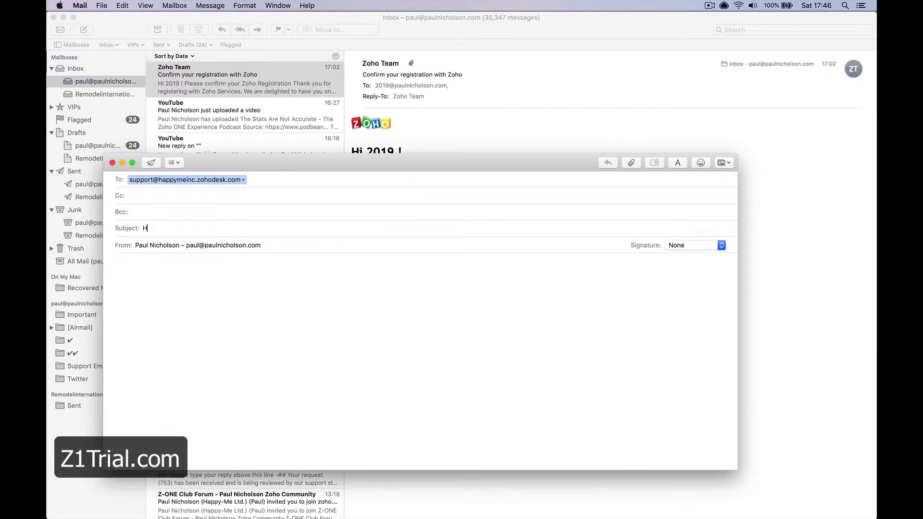
{"action": "type", "text": "ep"}
{"action": "type", "text": "p With Zoho Desk"}
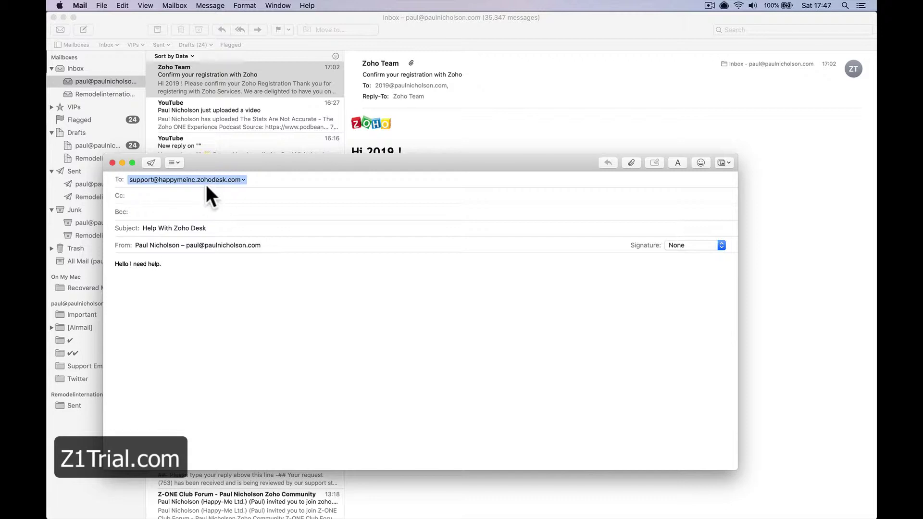
{"action": "left_click", "coordinate": [152, 163]}
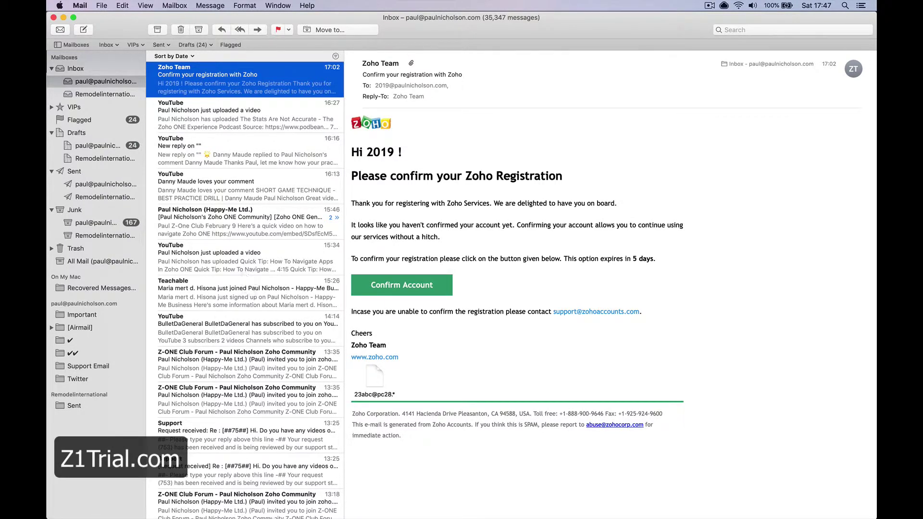
{"action": "left_click", "coordinate": [321, 498]}
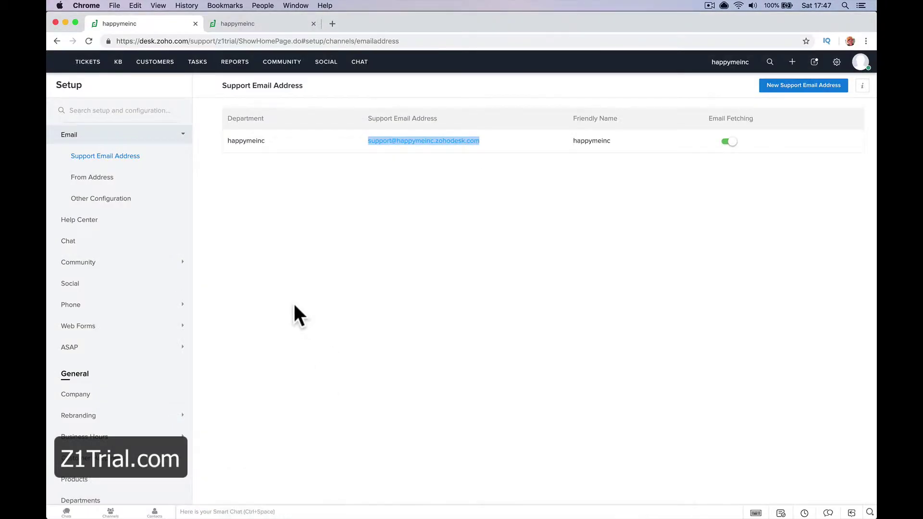
Step: Switch the tickets list to the All Tickets - 02 view to show ticket #102
{"action": "left_click", "coordinate": [394, 205]}
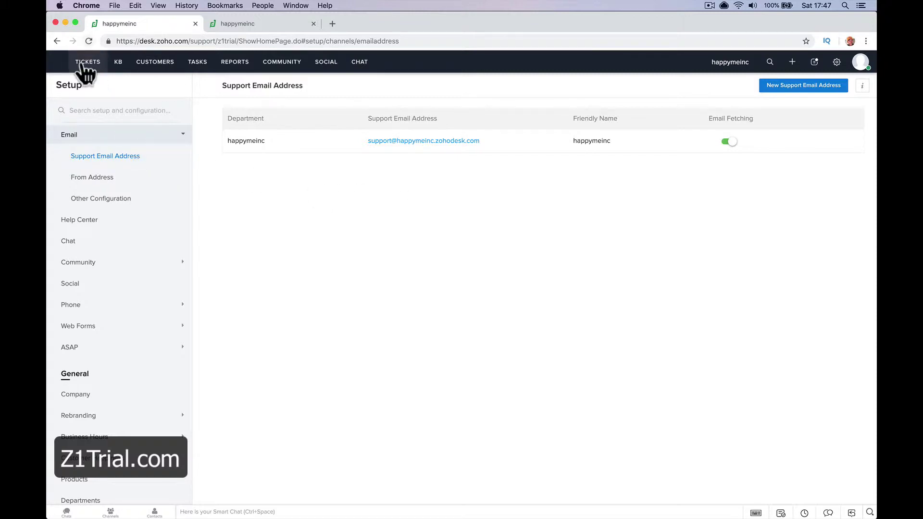
{"action": "left_click", "coordinate": [88, 67]}
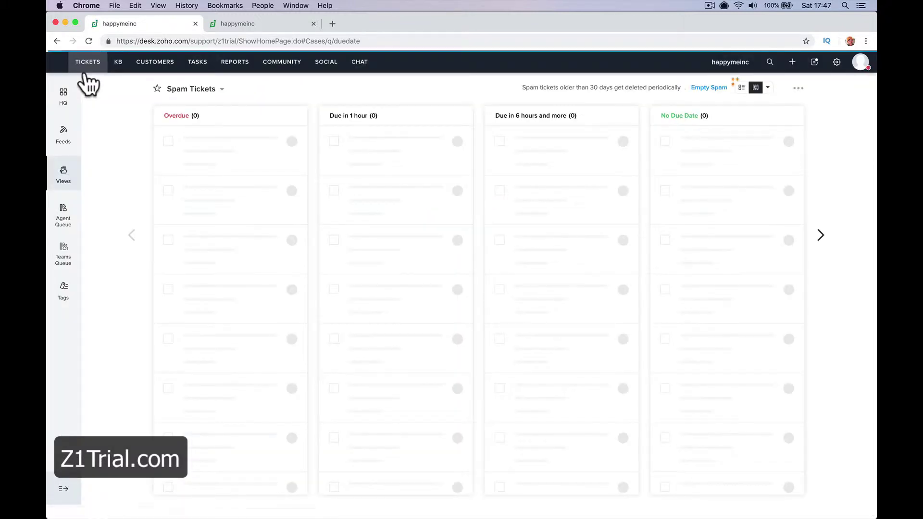
{"action": "left_click", "coordinate": [195, 89]}
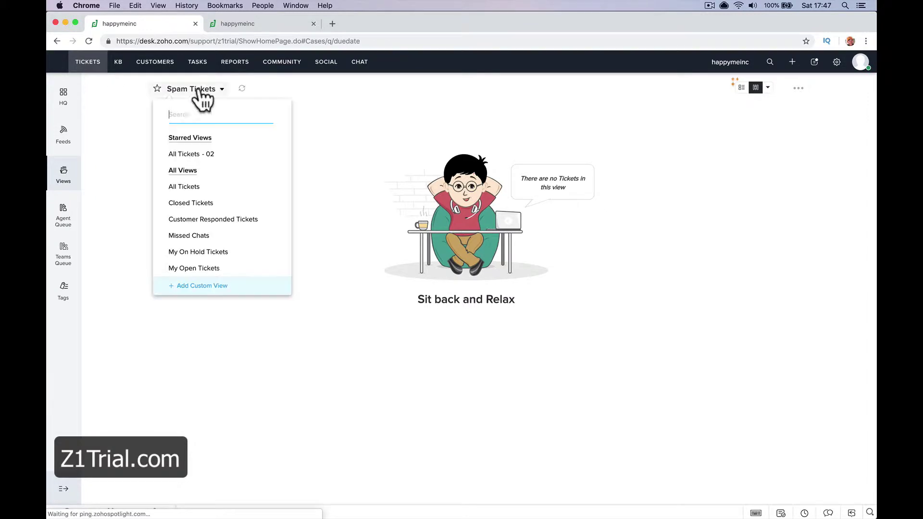
{"action": "left_click", "coordinate": [198, 154]}
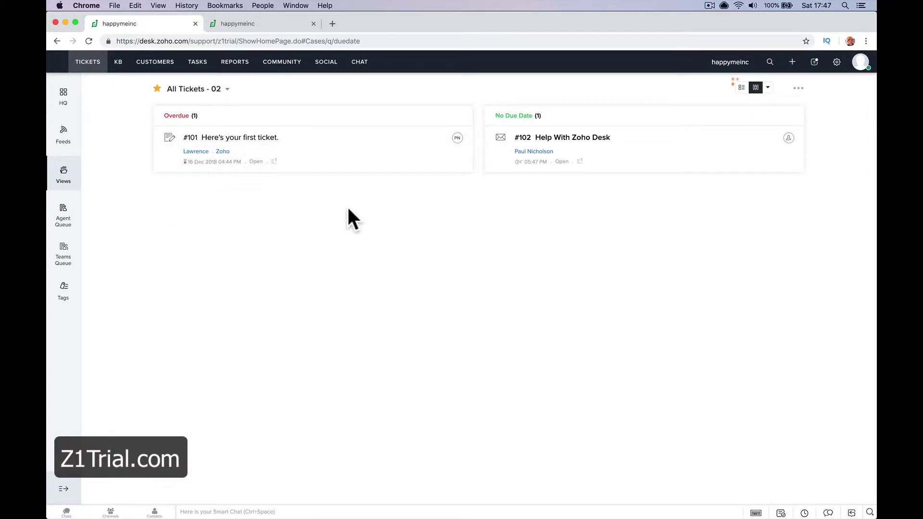
Step: Send the reply 'Hi How can we help?' on ticket #102
{"action": "left_click", "coordinate": [570, 138]}
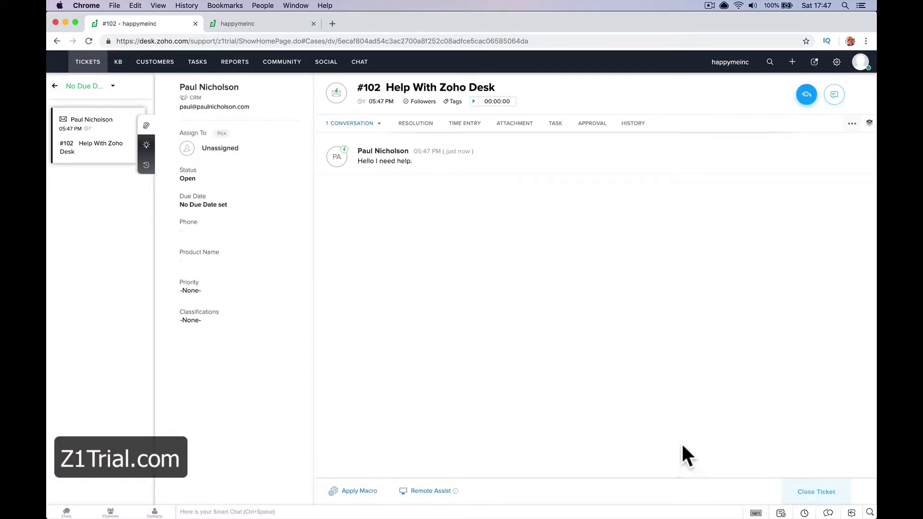
{"action": "left_click", "coordinate": [806, 95]}
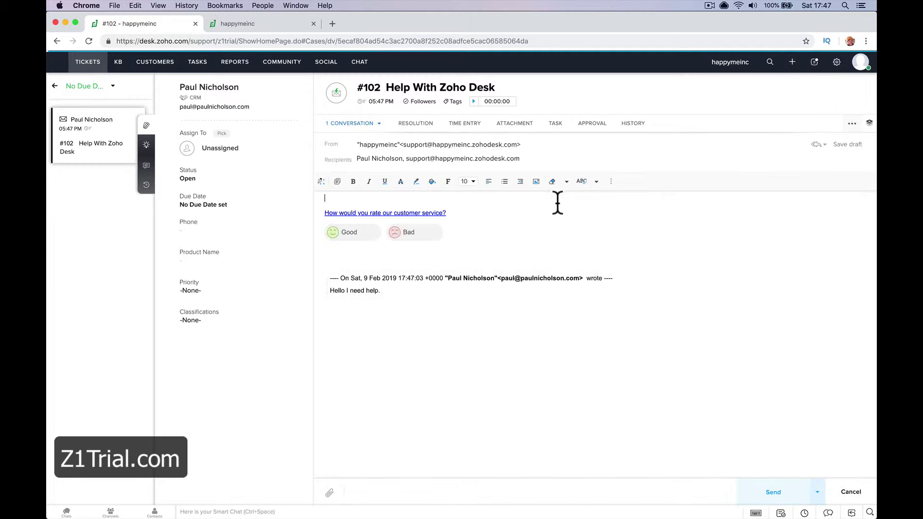
{"action": "type", "text": "Hi How can we help"}
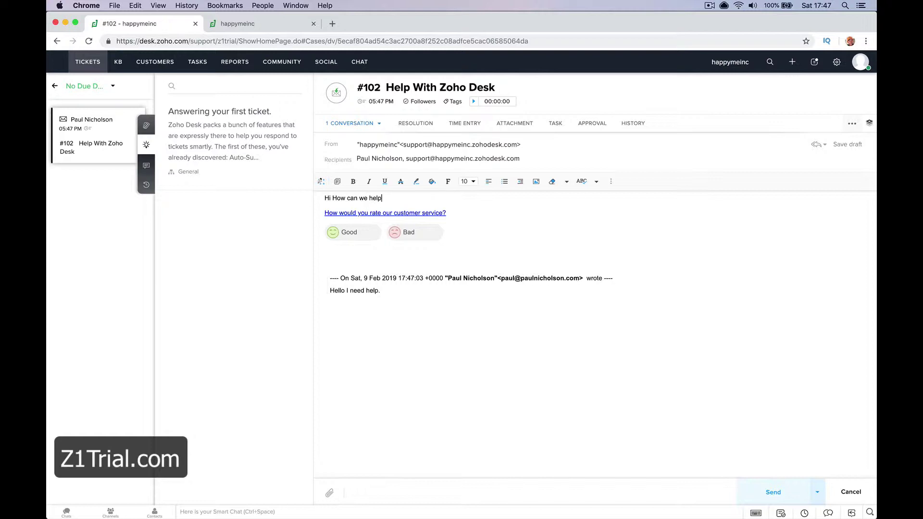
{"action": "type", "text": "?"}
{"action": "left_click", "coordinate": [774, 491]}
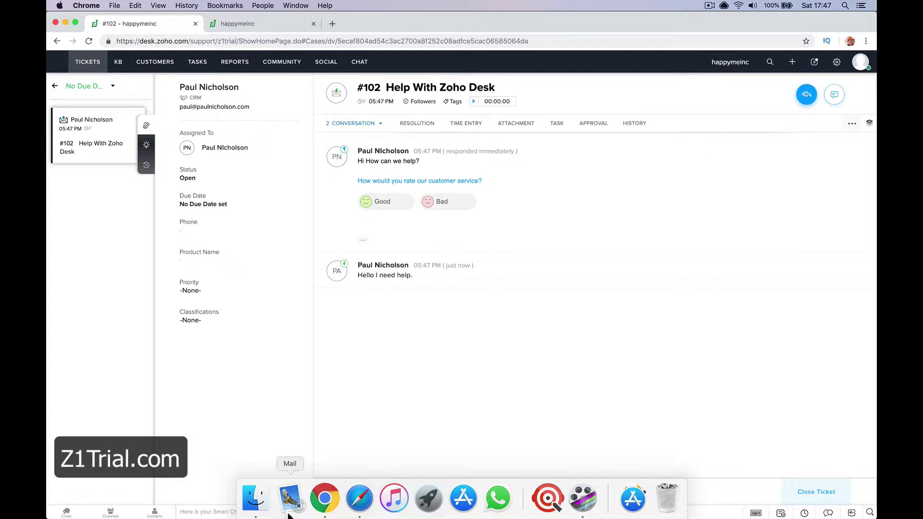
Step: In Apple Mail, reply-all to the support email asking for a video on using Zoho Desk
{"action": "left_click", "coordinate": [295, 507]}
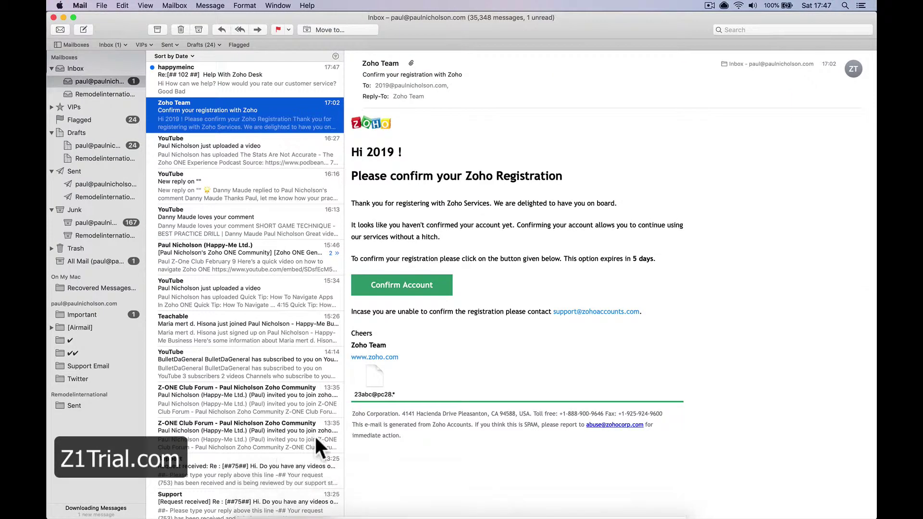
{"action": "left_click", "coordinate": [252, 95]}
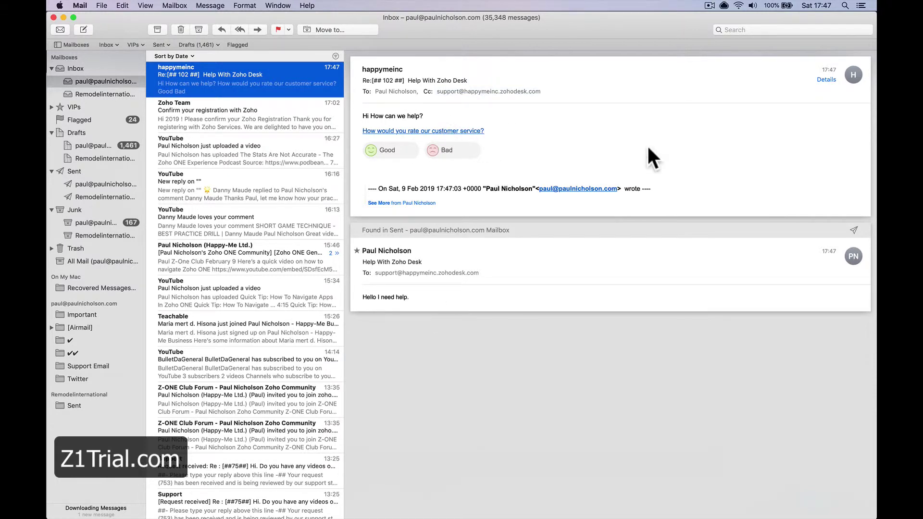
{"action": "left_click", "coordinate": [666, 78]}
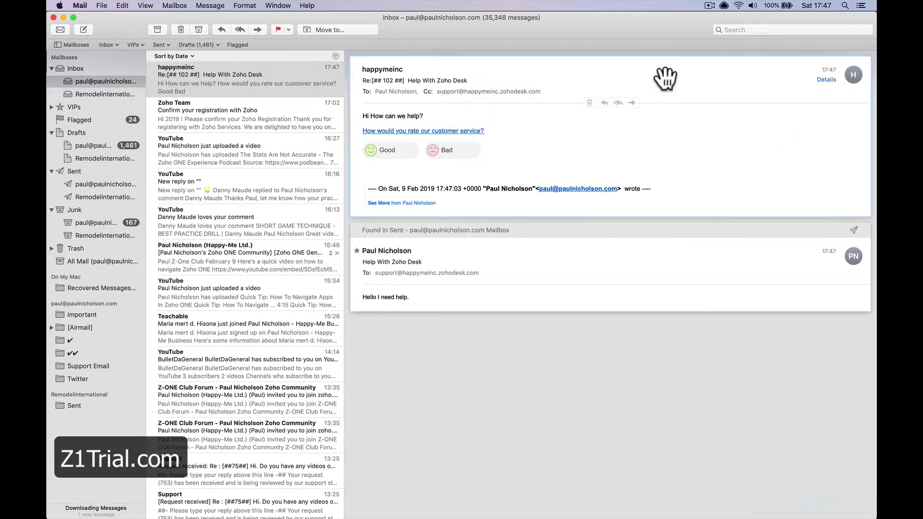
{"action": "left_click", "coordinate": [618, 103]}
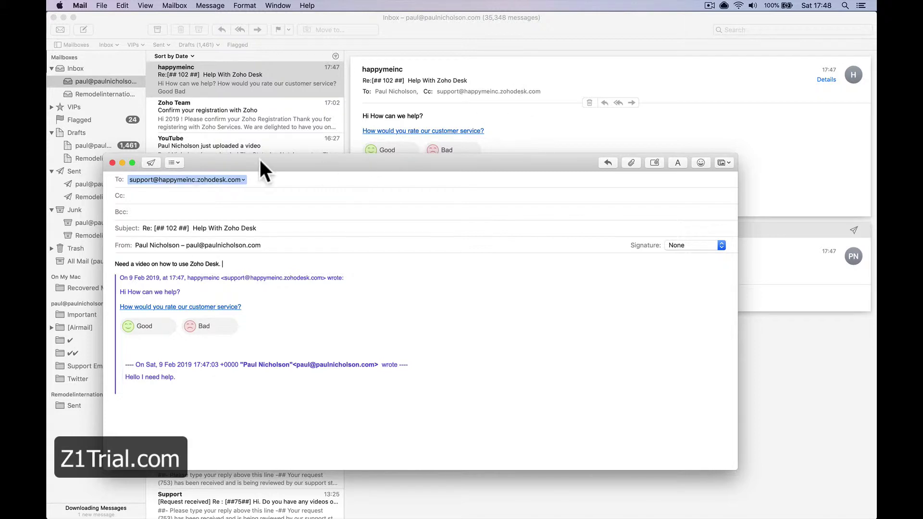
{"action": "left_click", "coordinate": [151, 162]}
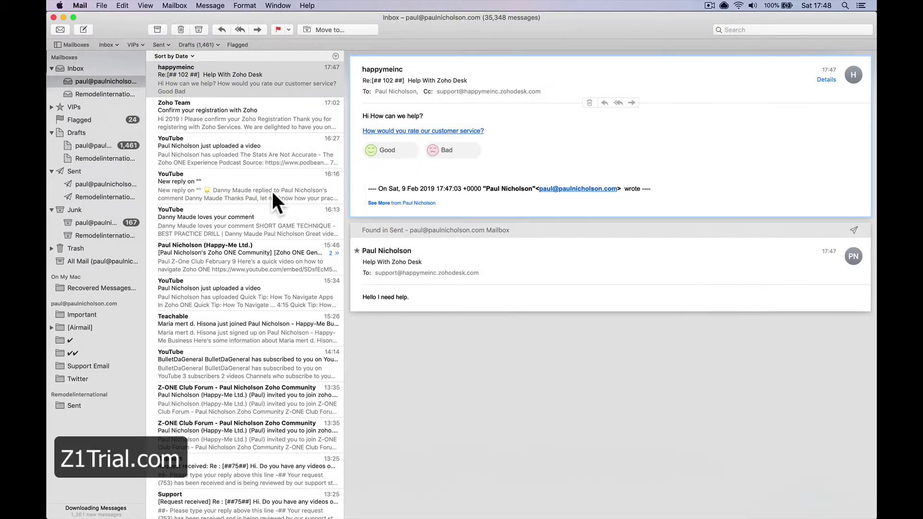
Step: Submit a Good satisfaction rating, then go back to the ticket #102 tab
{"action": "left_click", "coordinate": [394, 151]}
{"action": "left_click", "coordinate": [437, 235]}
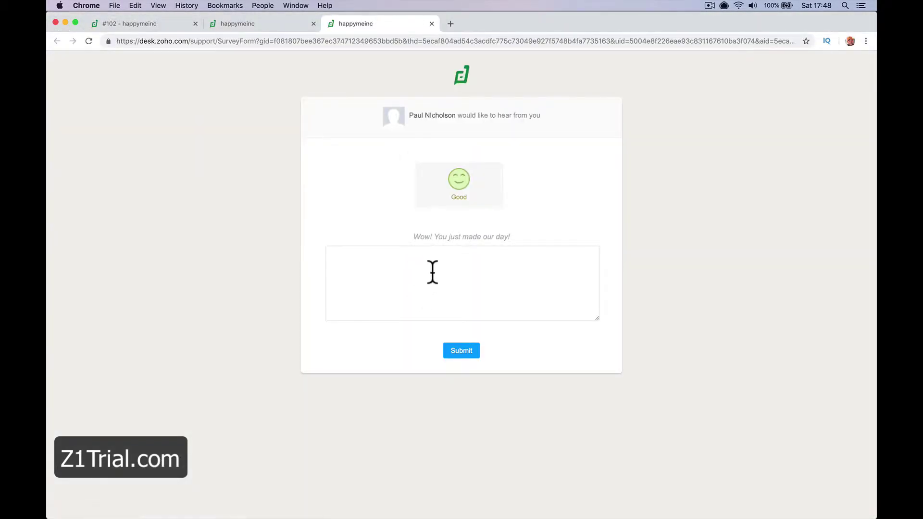
{"action": "left_click", "coordinate": [459, 352]}
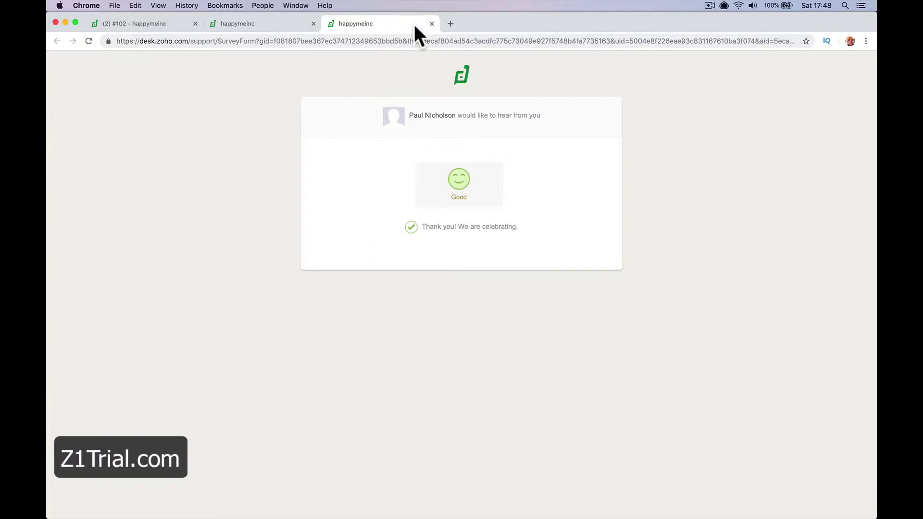
{"action": "left_click", "coordinate": [431, 23]}
{"action": "left_click", "coordinate": [168, 25]}
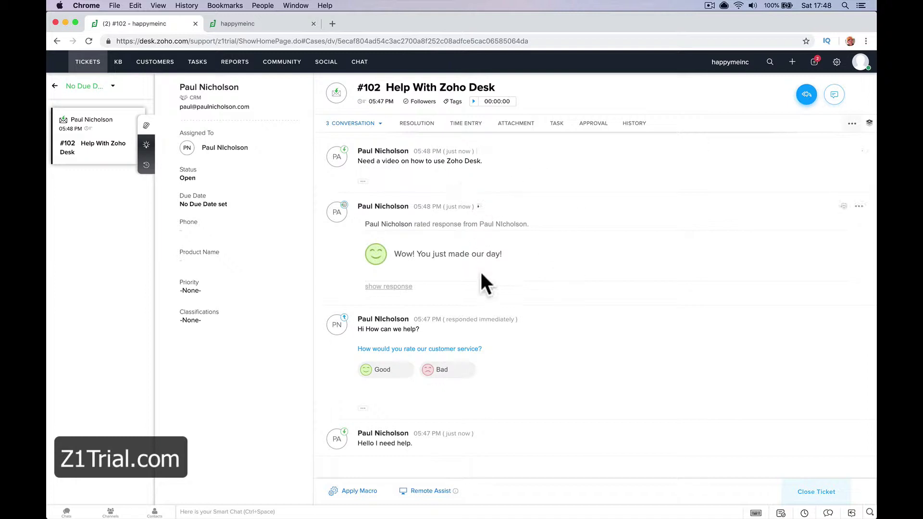
Step: Close ticket #102 and return to the All Tickets list
{"action": "left_click", "coordinate": [813, 493]}
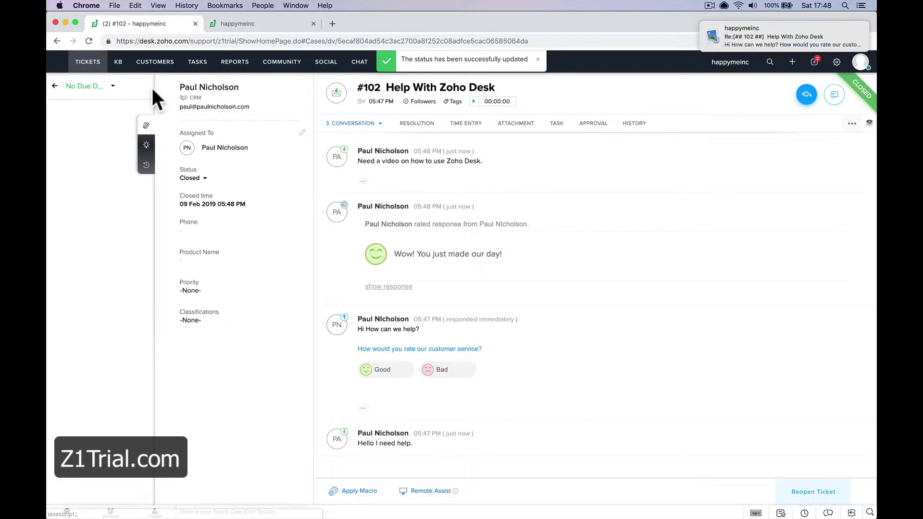
{"action": "left_click", "coordinate": [93, 65]}
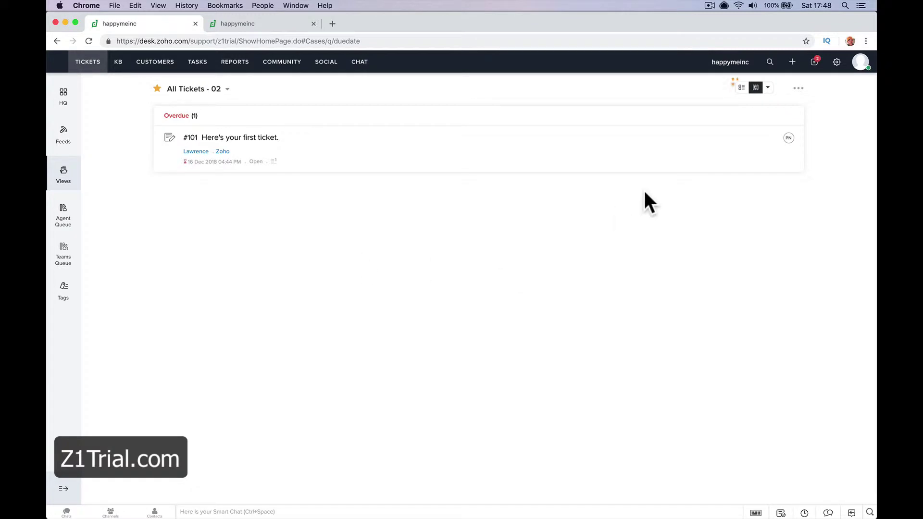
{"action": "left_click", "coordinate": [861, 65]}
{"action": "left_click", "coordinate": [684, 175]}
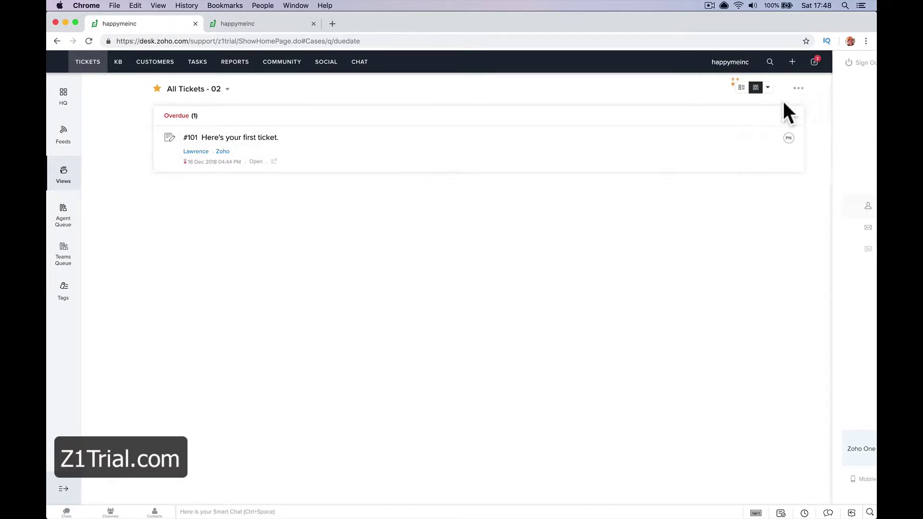
Step: Launch the z1trial help center portal from the Help Center setup page
{"action": "left_click", "coordinate": [836, 63]}
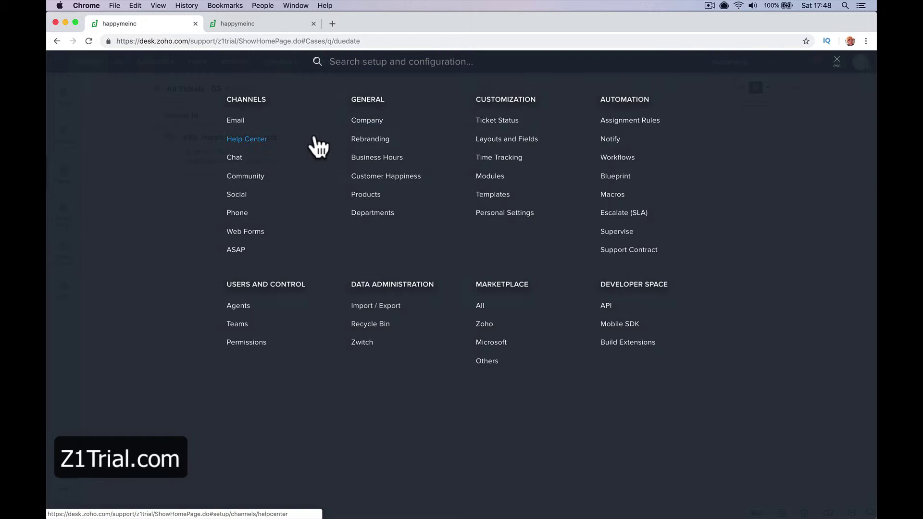
{"action": "left_click", "coordinate": [244, 120]}
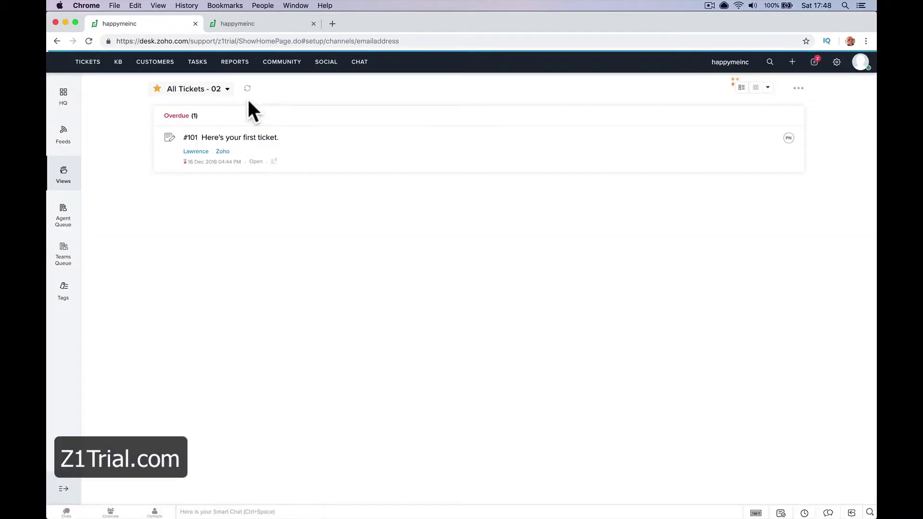
{"action": "left_click", "coordinate": [96, 221]}
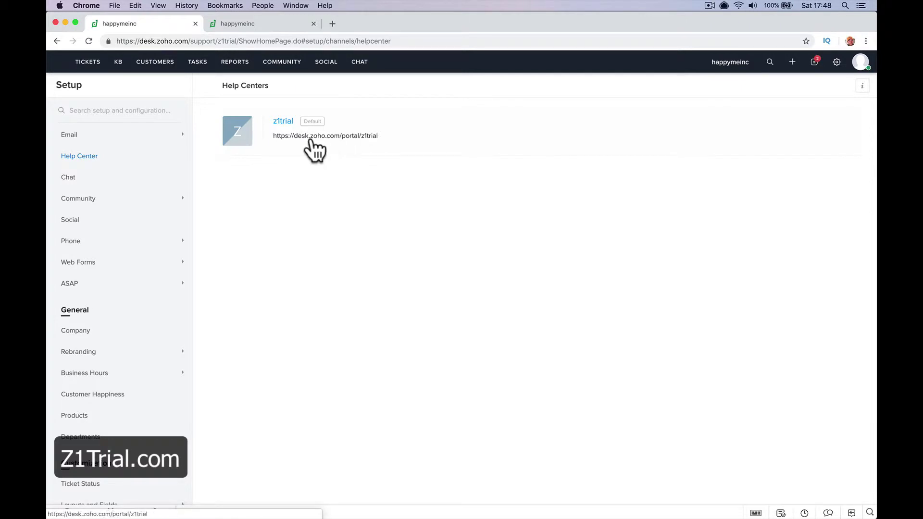
{"action": "left_click", "coordinate": [310, 137]}
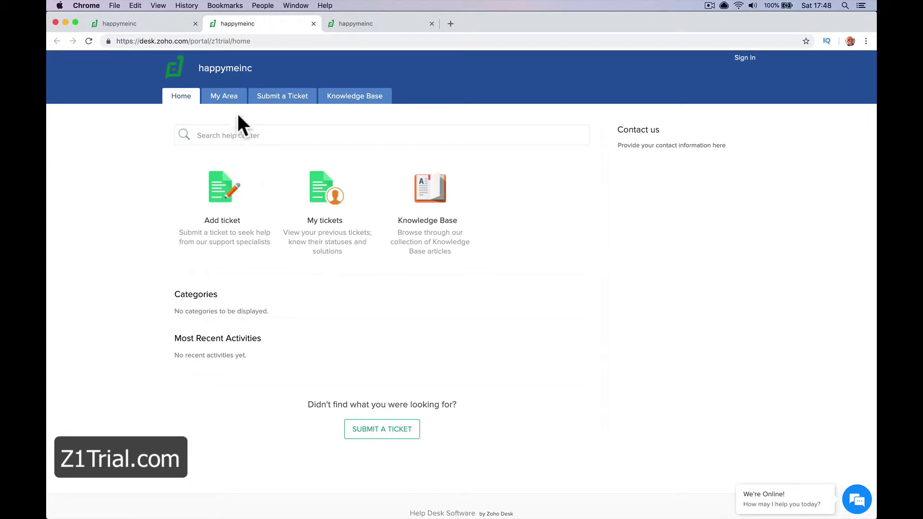
Step: Bring up the portal's empty Submit a Ticket form
{"action": "left_click", "coordinate": [224, 136]}
{"action": "left_click", "coordinate": [287, 110]}
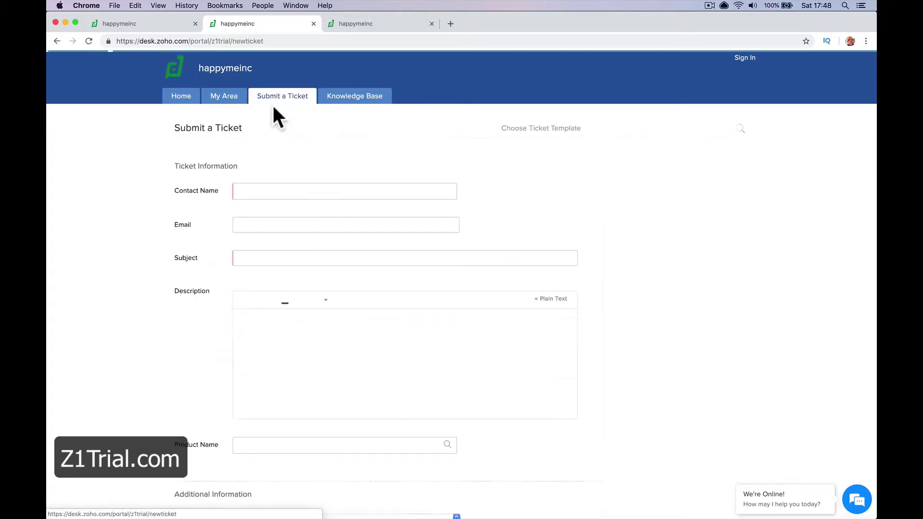
{"action": "left_click", "coordinate": [186, 101]}
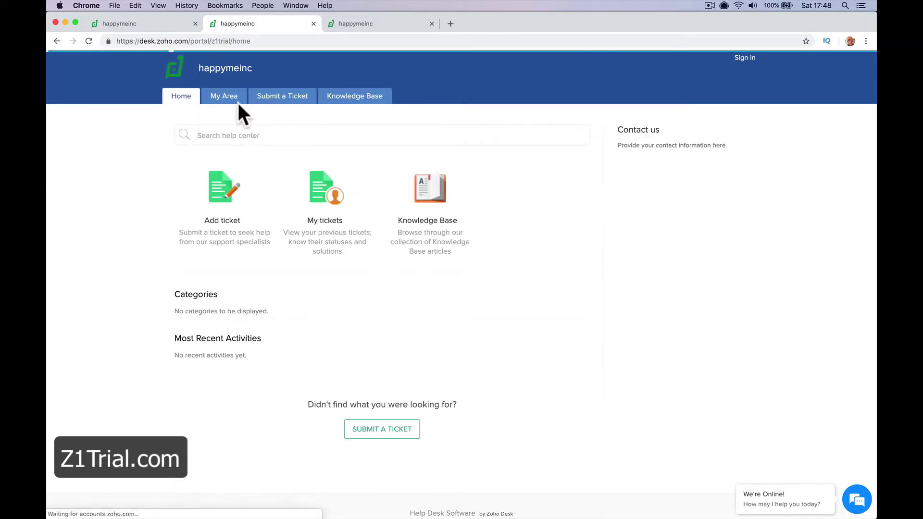
{"action": "left_click", "coordinate": [287, 100]}
Step: Enter the contact's name and e-mail, subject 'Need Help Please', and a description
{"action": "left_click", "coordinate": [295, 194]}
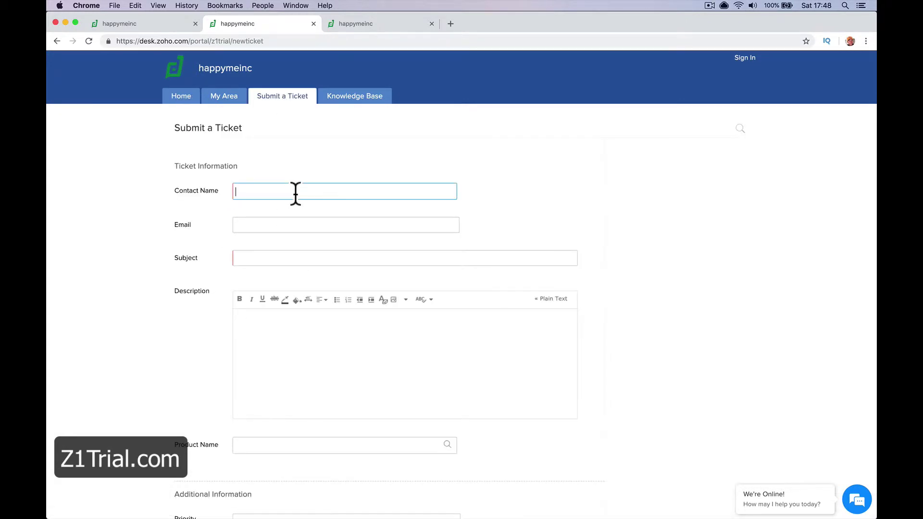
{"action": "left_click", "coordinate": [346, 225]}
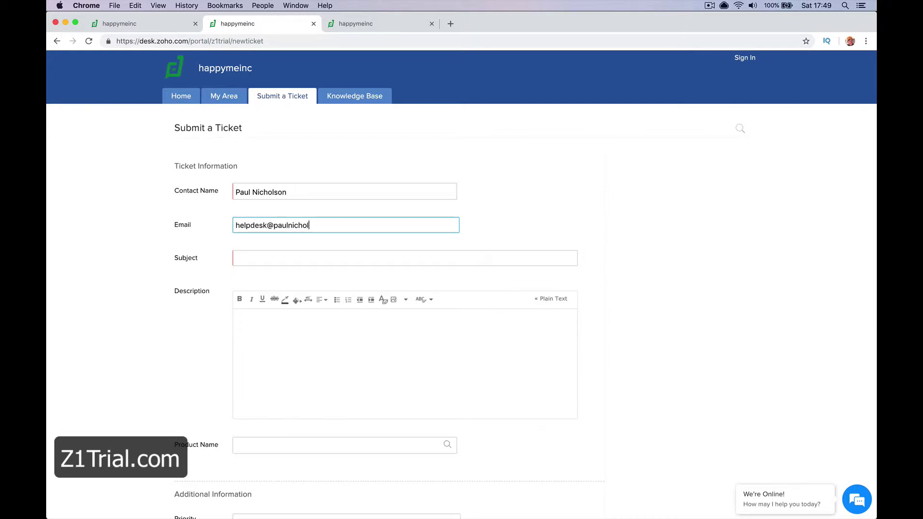
{"action": "key", "text": "Tab"}
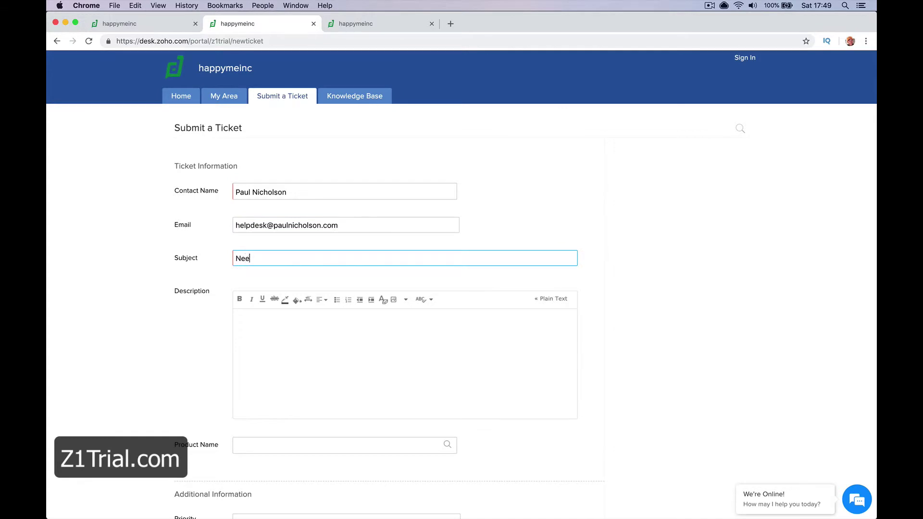
{"action": "type", "text": "Need Help Please"}
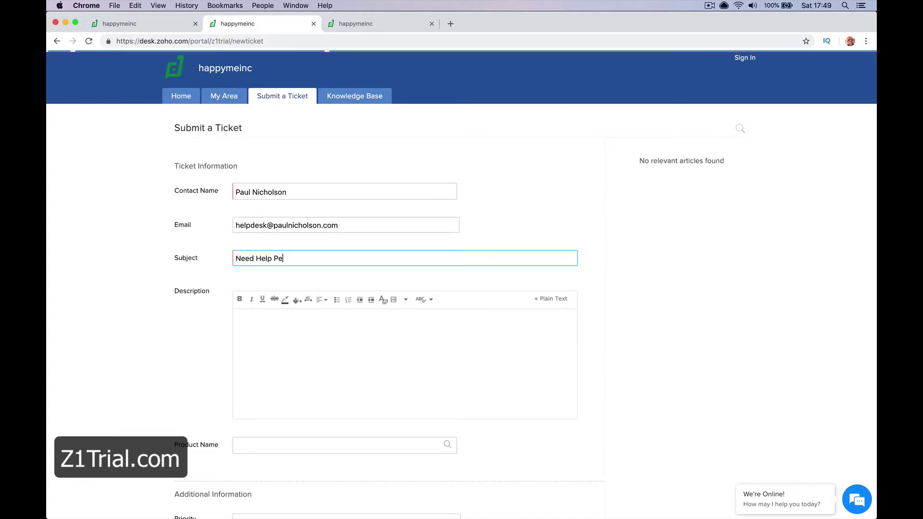
{"action": "key", "text": "Tab"}
{"action": "type", "text": "He"}
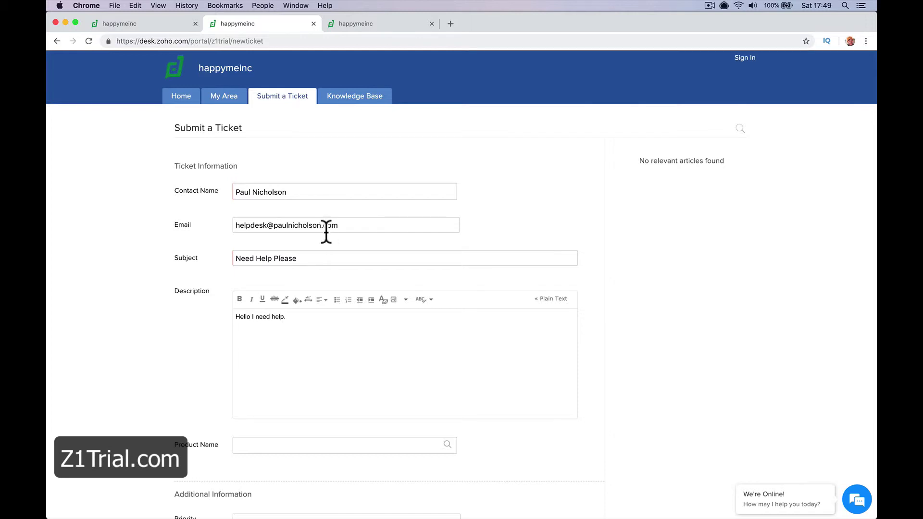
Step: Set Priority to High and Classification to Question, leaving the product empty
{"action": "scroll", "coordinate": [326, 231], "scroll_direction": "down", "scroll_amount": 4}
{"action": "left_click", "coordinate": [436, 354]}
{"action": "left_click", "coordinate": [447, 353]}
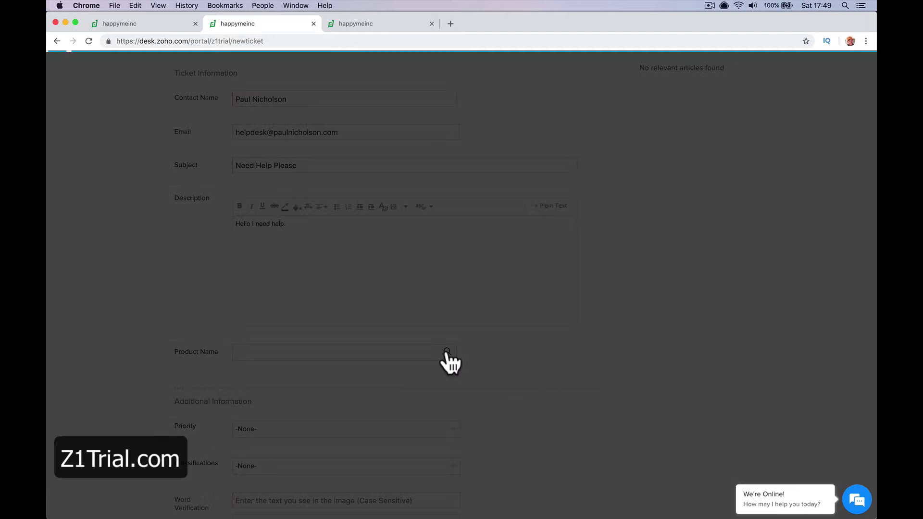
{"action": "left_click", "coordinate": [599, 74]}
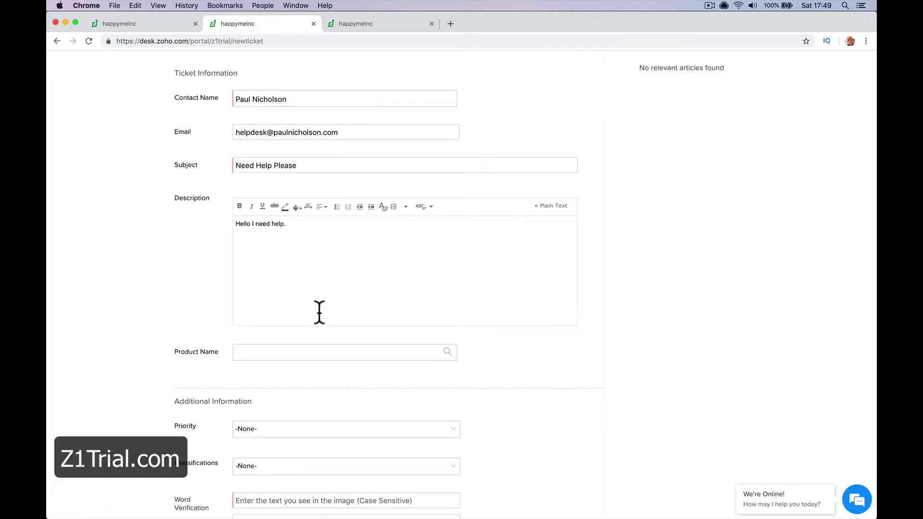
{"action": "scroll", "coordinate": [319, 313], "scroll_direction": "down", "scroll_amount": 6}
{"action": "left_click", "coordinate": [320, 289]}
{"action": "left_click", "coordinate": [317, 313]}
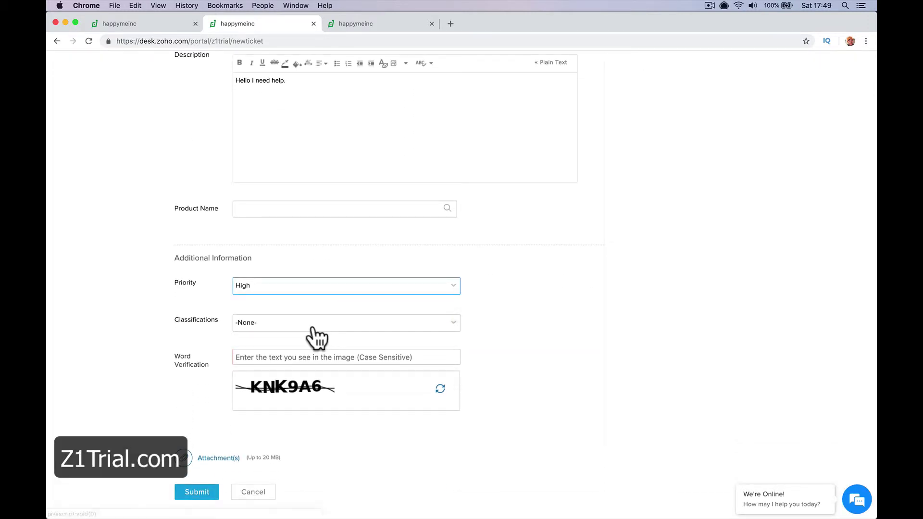
{"action": "left_click", "coordinate": [315, 323]}
{"action": "left_click", "coordinate": [312, 364]}
Step: Enter the word verification text and submit the ticket
{"action": "scroll", "coordinate": [311, 388], "scroll_direction": "down", "scroll_amount": 3}
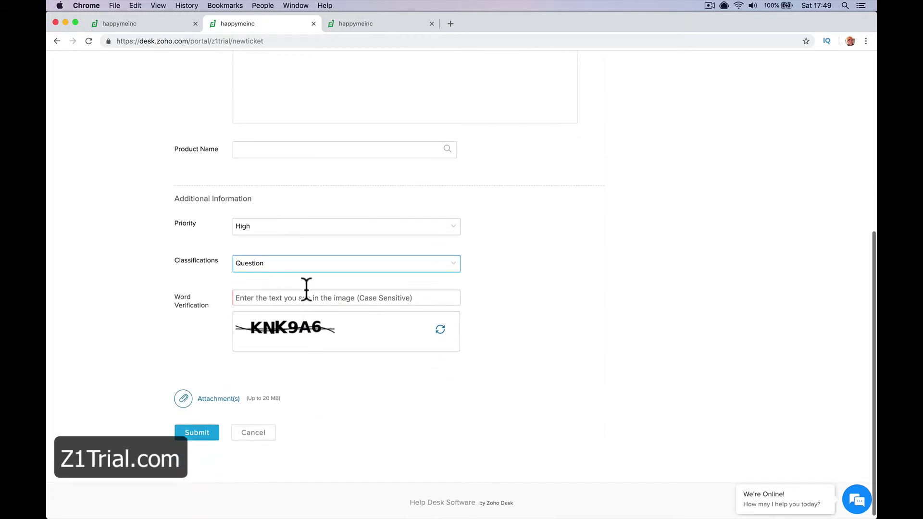
{"action": "left_click", "coordinate": [305, 298]}
{"action": "type", "text": "KNK9A6"}
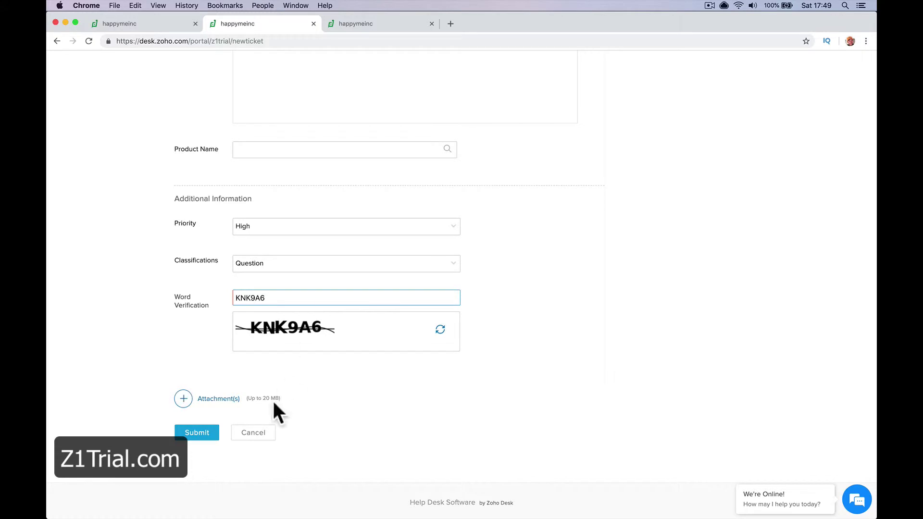
{"action": "left_click", "coordinate": [193, 432]}
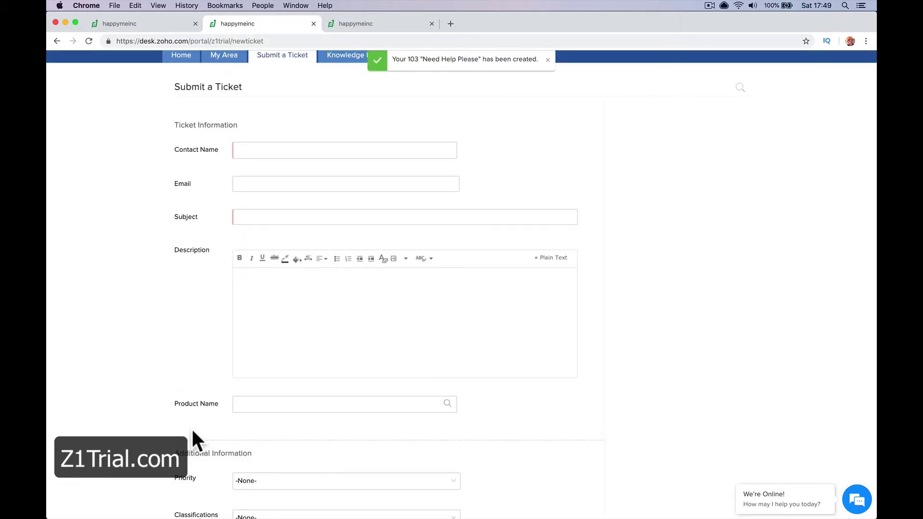
Step: Switch to the Zoho Desk All Tickets tab showing new ticket #103, Need Help Please
{"action": "scroll", "coordinate": [291, 308], "scroll_direction": "up", "scroll_amount": 2}
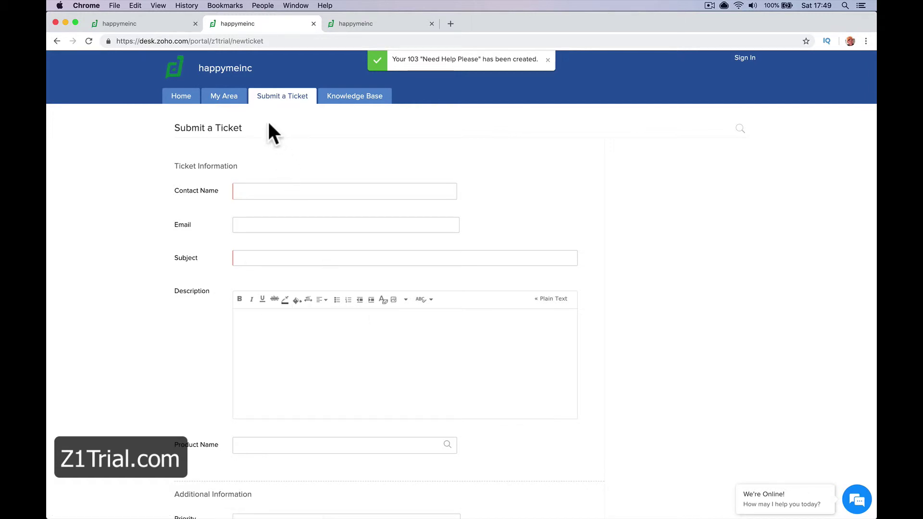
{"action": "left_click", "coordinate": [135, 22]}
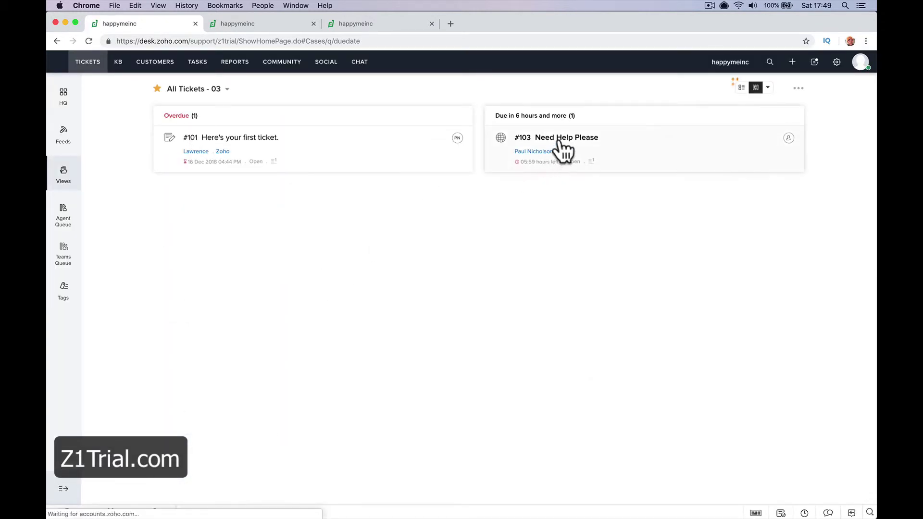
Step: Send the reply 'How can we help' on ticket #103, Need Help Please
{"action": "left_click", "coordinate": [560, 142]}
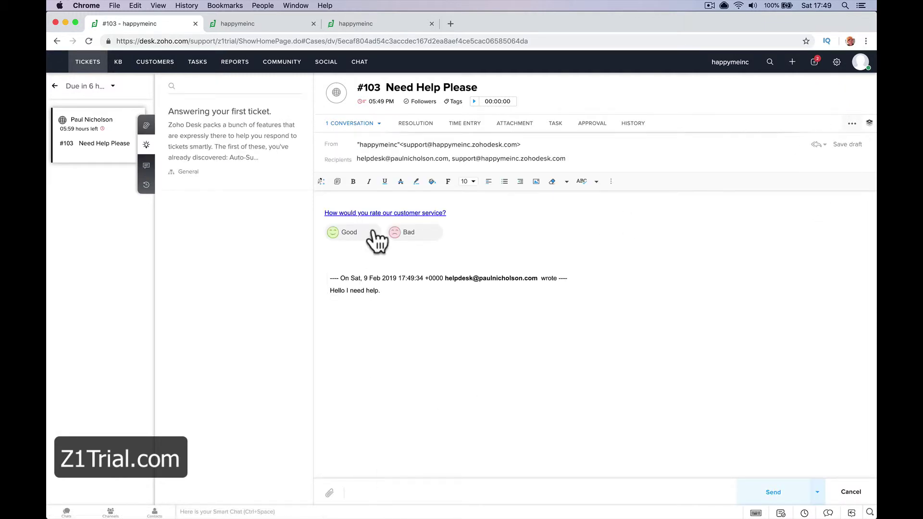
{"action": "type", "text": "How can we help?"}
{"action": "left_click", "coordinate": [767, 495]}
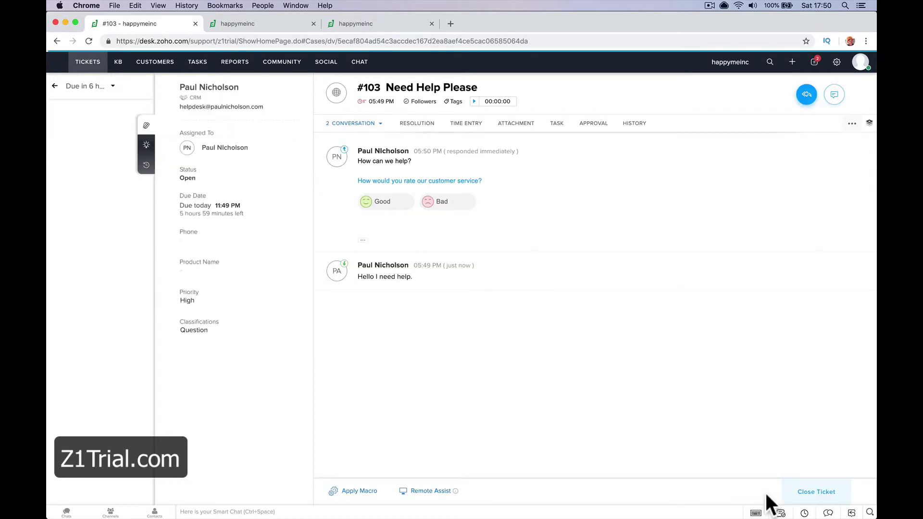
Step: Read the Re:[## 103 ##] reply email in Apple Mail, then return to Chrome
{"action": "mouse_move", "coordinate": [323, 508]}
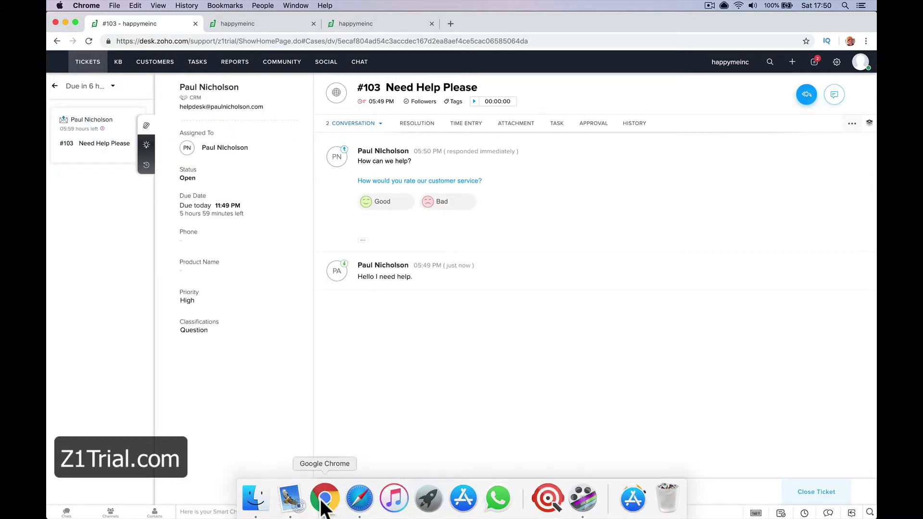
{"action": "left_click", "coordinate": [295, 504]}
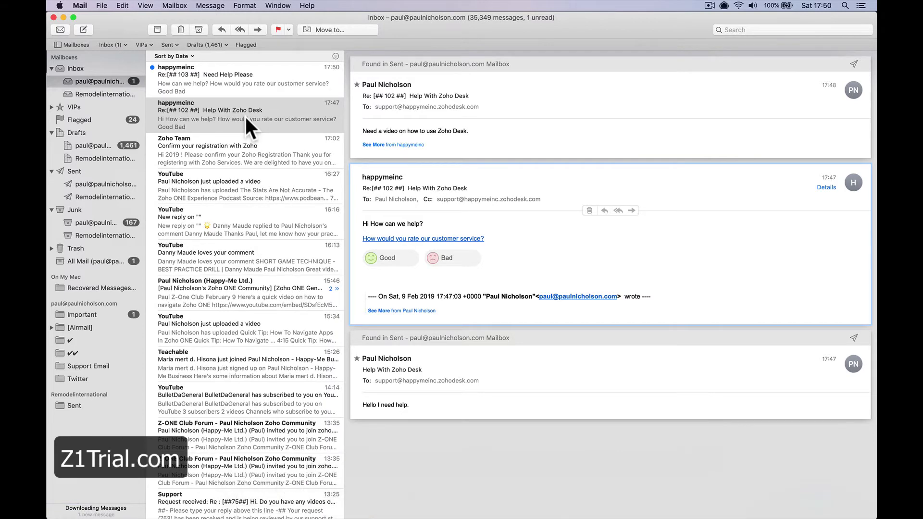
{"action": "left_click", "coordinate": [246, 74]}
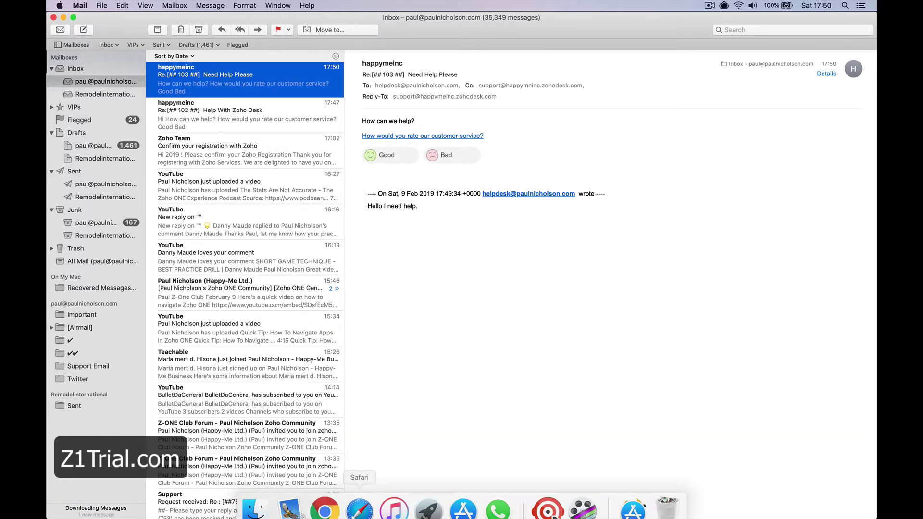
{"action": "left_click", "coordinate": [326, 502]}
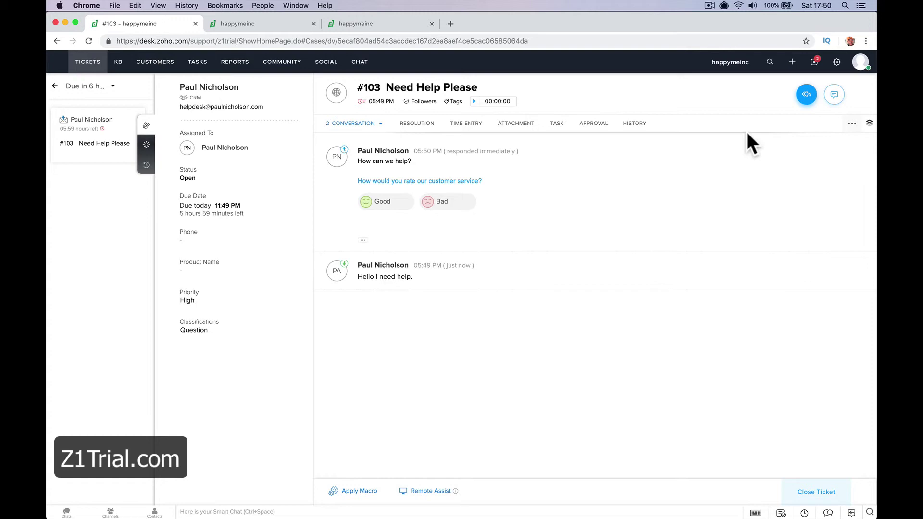
Step: Browse the Email, Chat and Community channel setup pages, ending on Social
{"action": "left_click", "coordinate": [837, 61]}
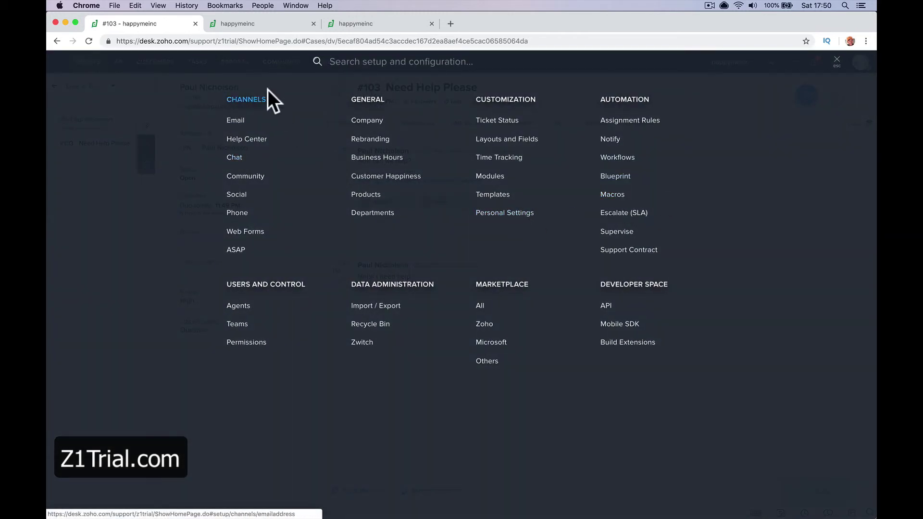
{"action": "left_click", "coordinate": [262, 98]}
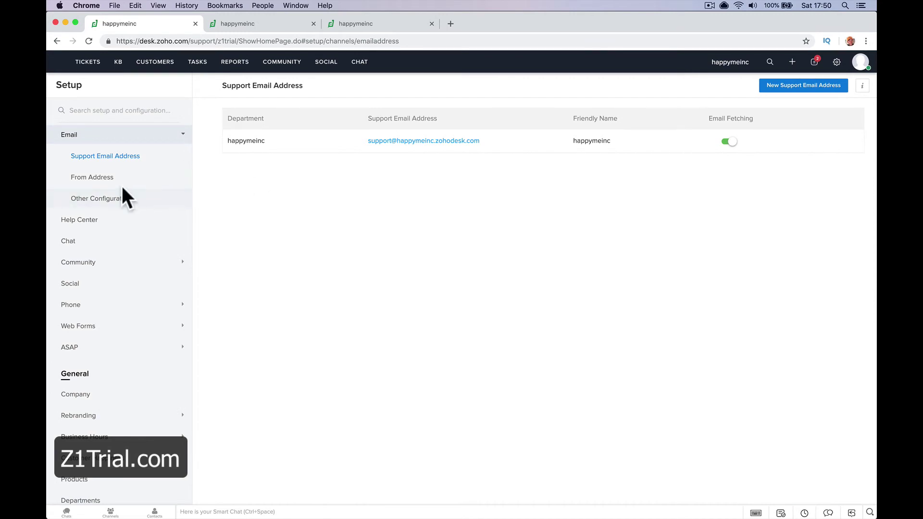
{"action": "left_click", "coordinate": [96, 243]}
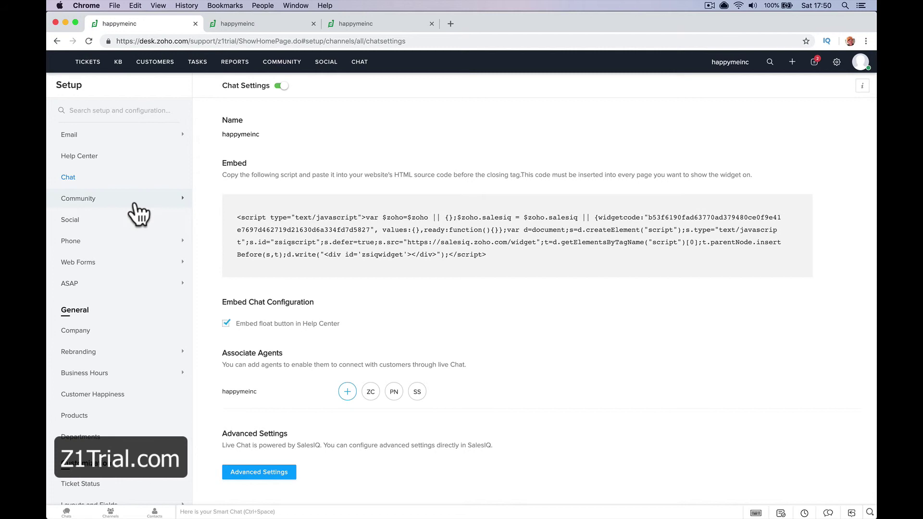
{"action": "left_click", "coordinate": [136, 204]}
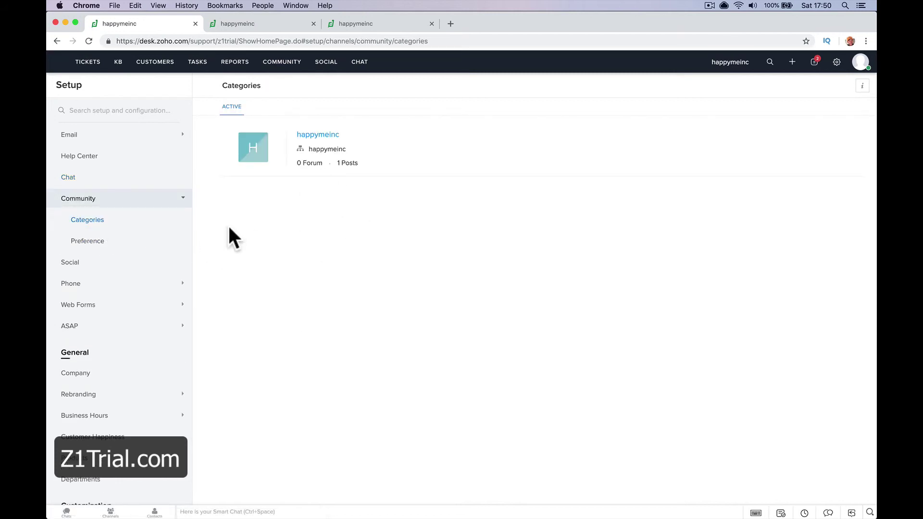
{"action": "left_click", "coordinate": [123, 264]}
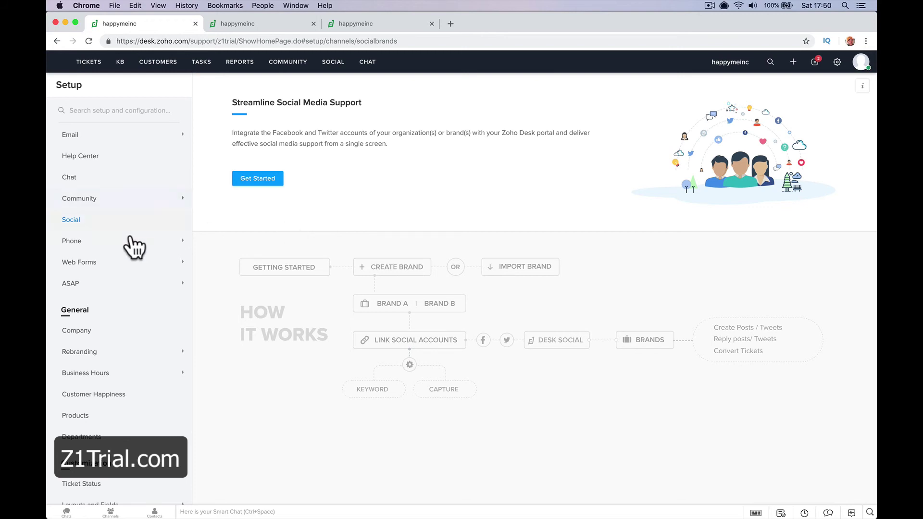
Step: Review the Phone channel's telephony providers, then open the Web Forms Feedback Widget setup
{"action": "left_click", "coordinate": [129, 243]}
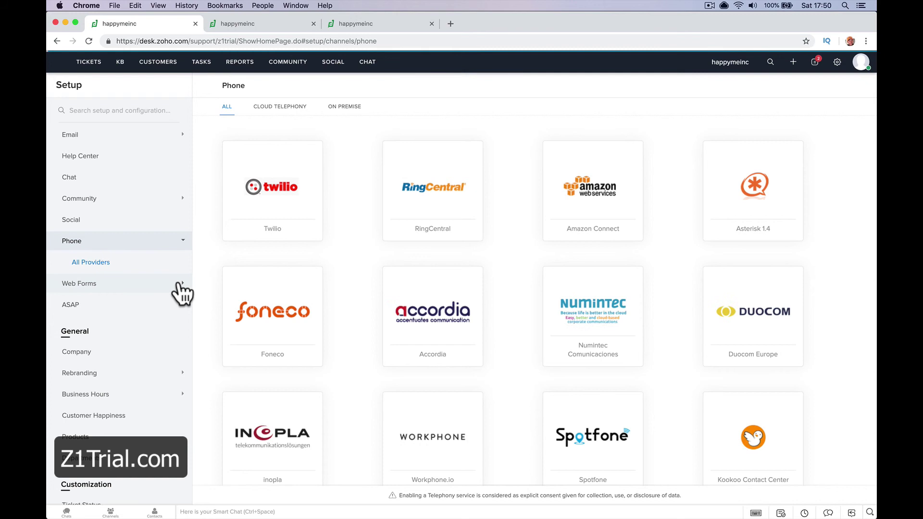
{"action": "scroll", "coordinate": [373, 302], "scroll_direction": "down", "scroll_amount": 5}
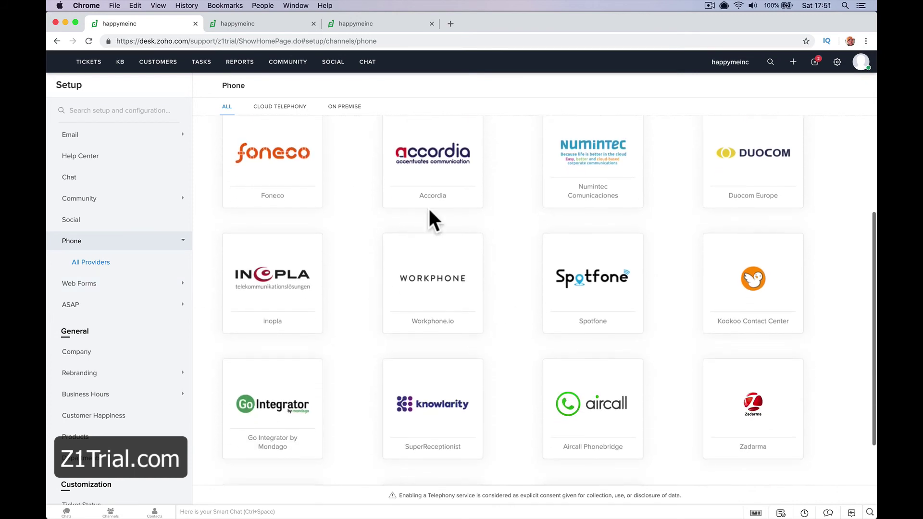
{"action": "scroll", "coordinate": [358, 239], "scroll_direction": "down", "scroll_amount": 3}
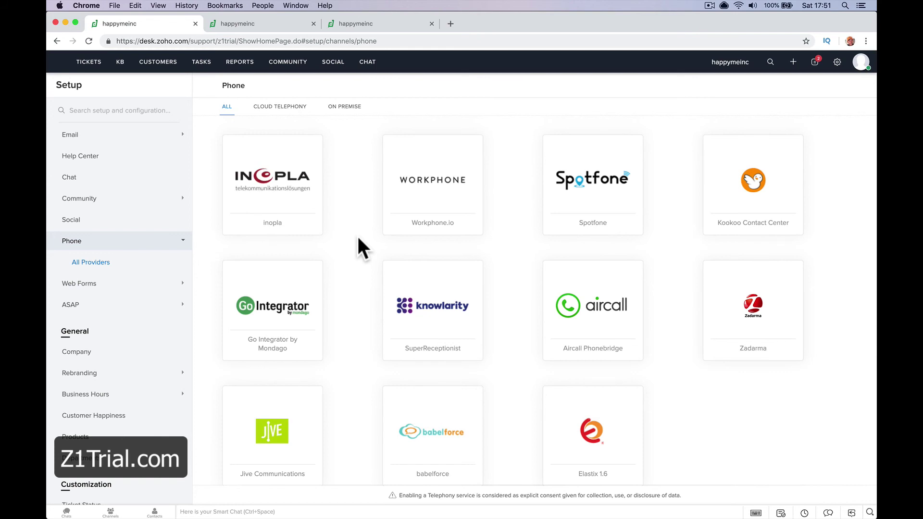
{"action": "scroll", "coordinate": [354, 213], "scroll_direction": "up", "scroll_amount": 8}
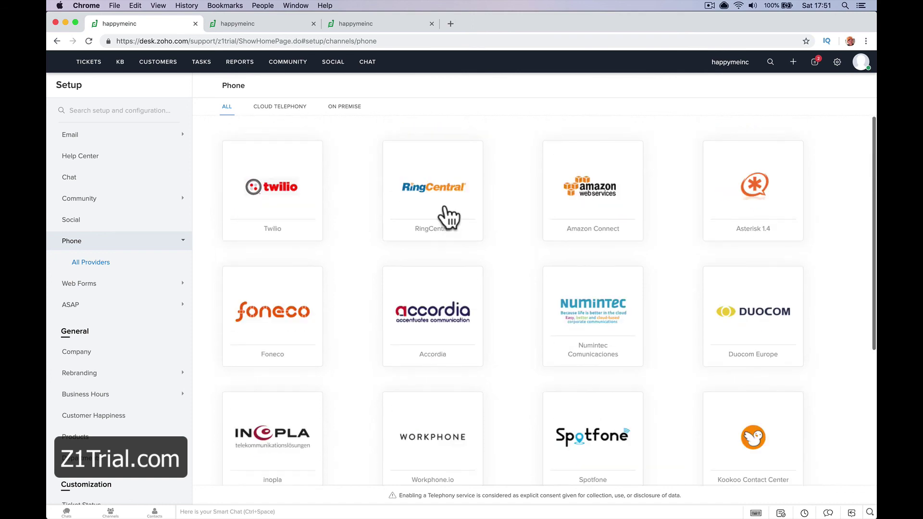
{"action": "left_click", "coordinate": [163, 287]}
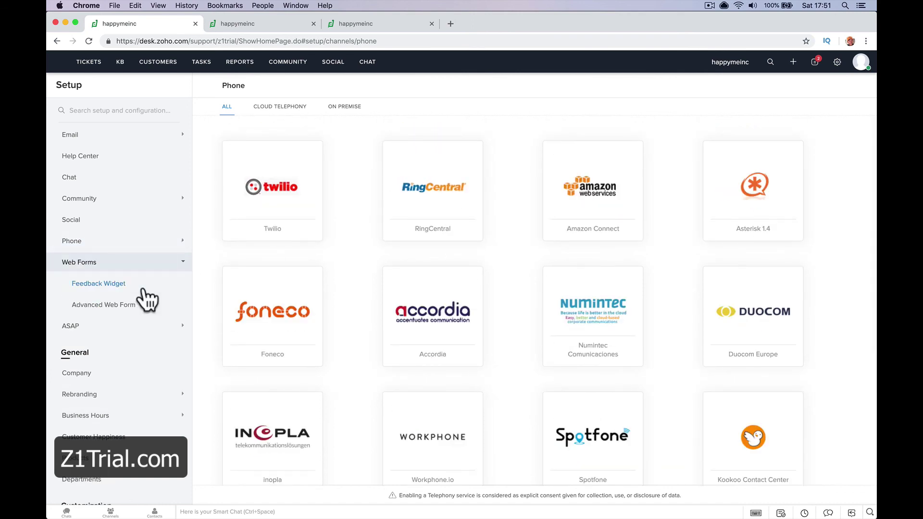